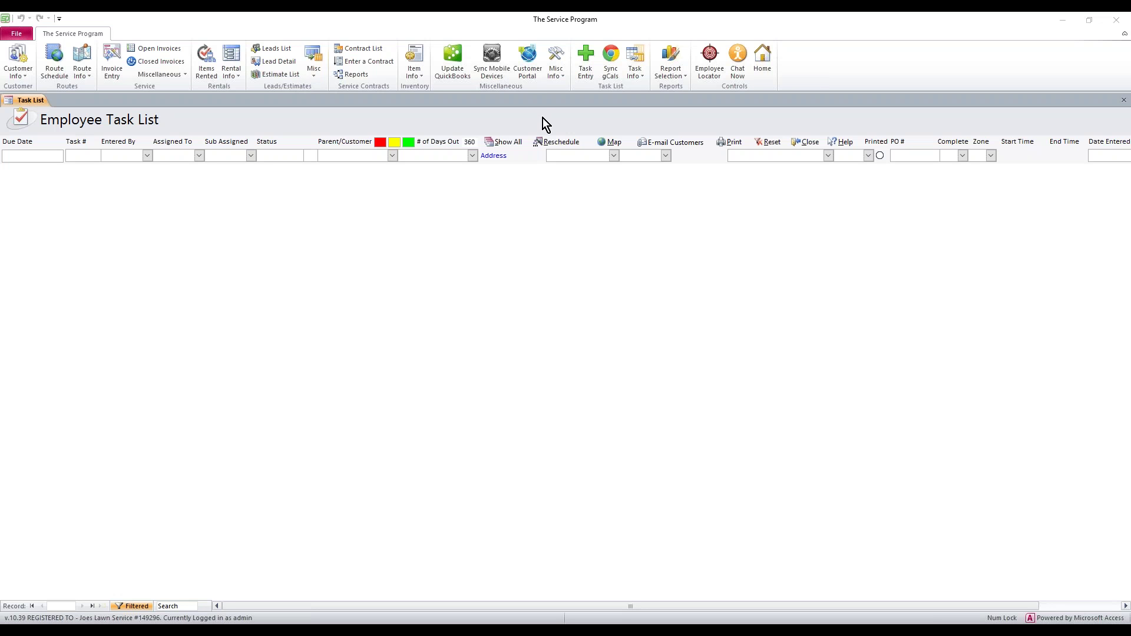
Step: Open the system's User Maintenance list
click(553, 75)
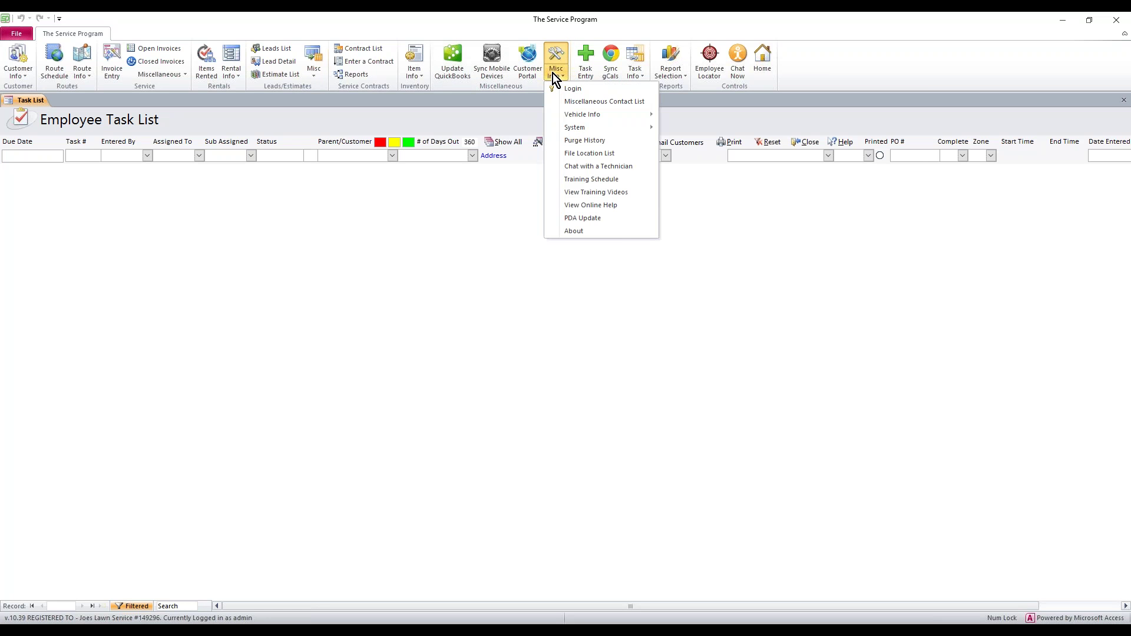
mouse_move(560, 128)
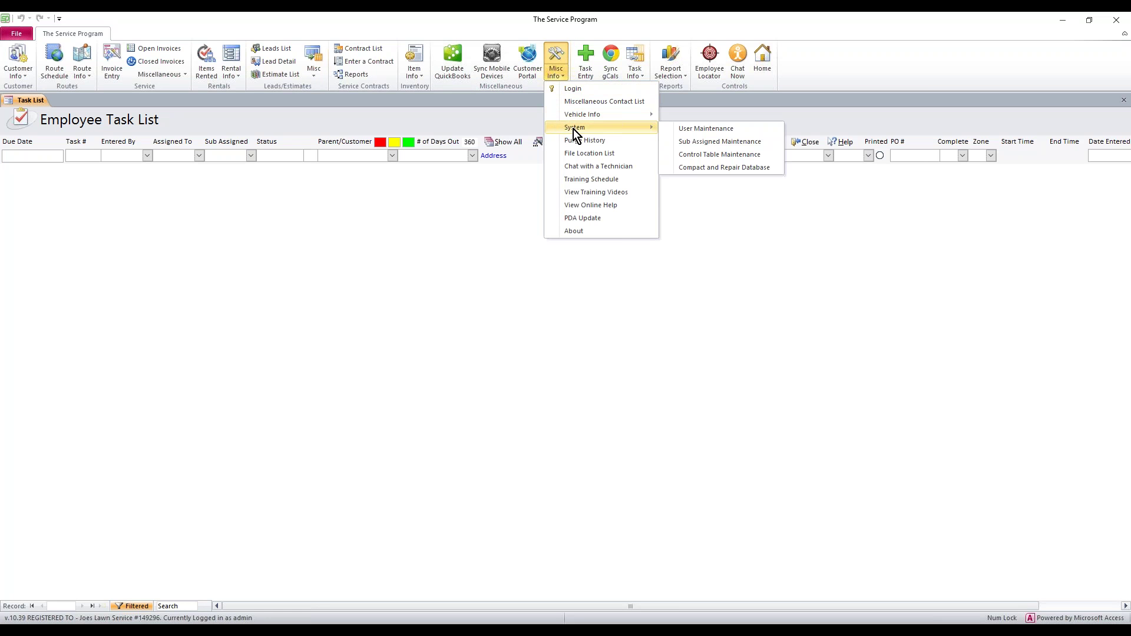
click(674, 129)
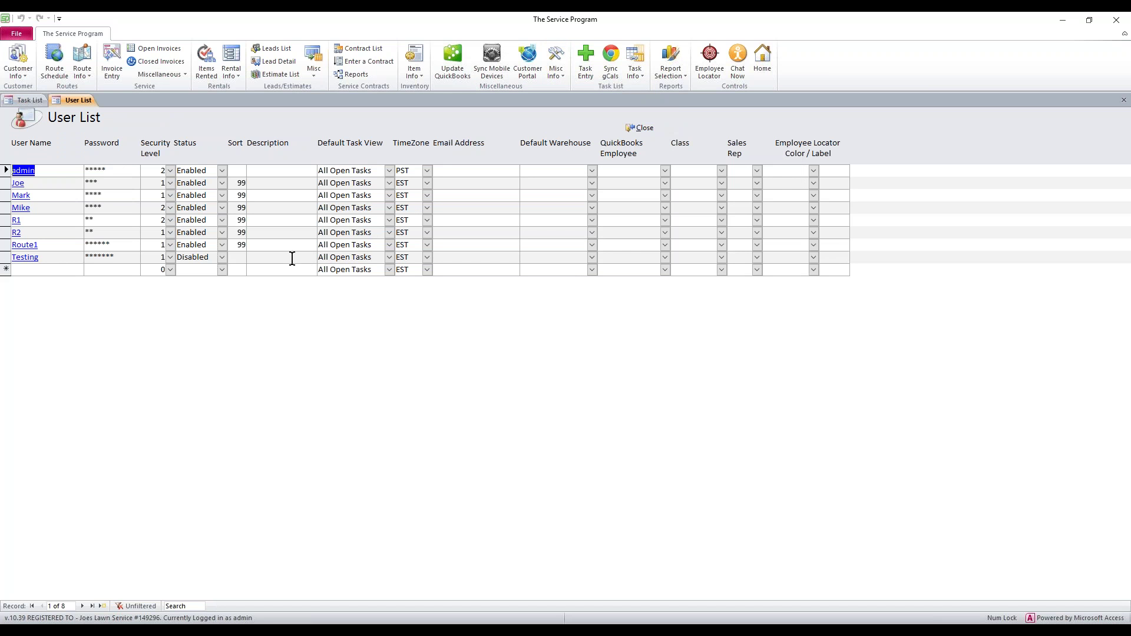
Step: Replace the password of the third user in the list with a new account password
click(113, 195)
key(BackSpace)
key(BackSpace)
key(BackSpace)
key(BackSpace)
text(****)
key(Tab)
Step: Set the third user's security level to 2, Basic User
click(169, 195)
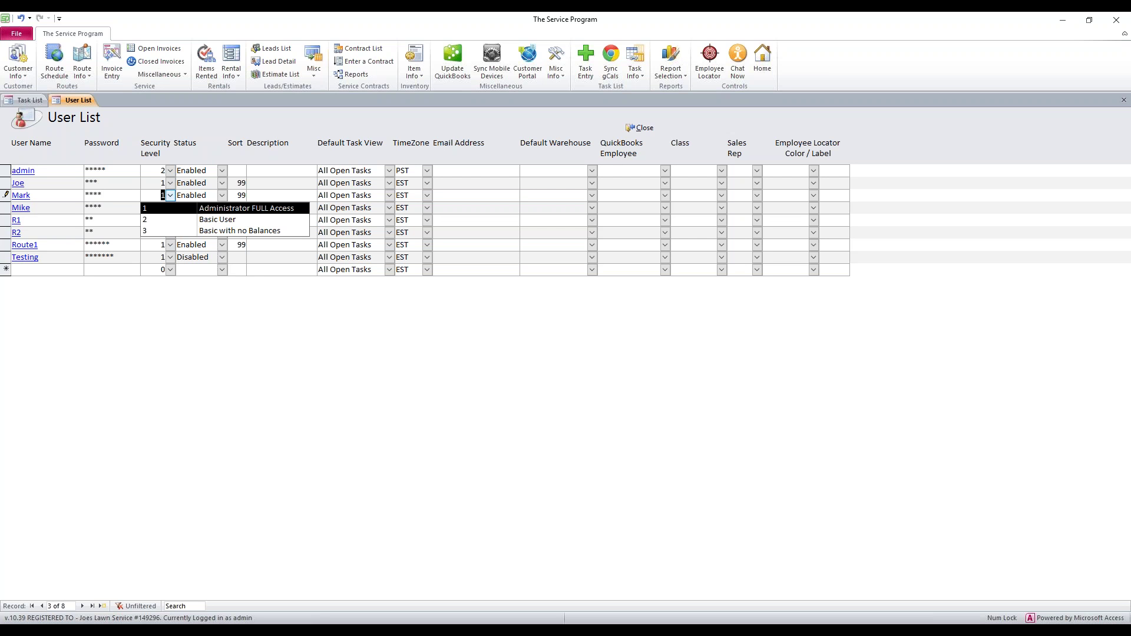
click(164, 220)
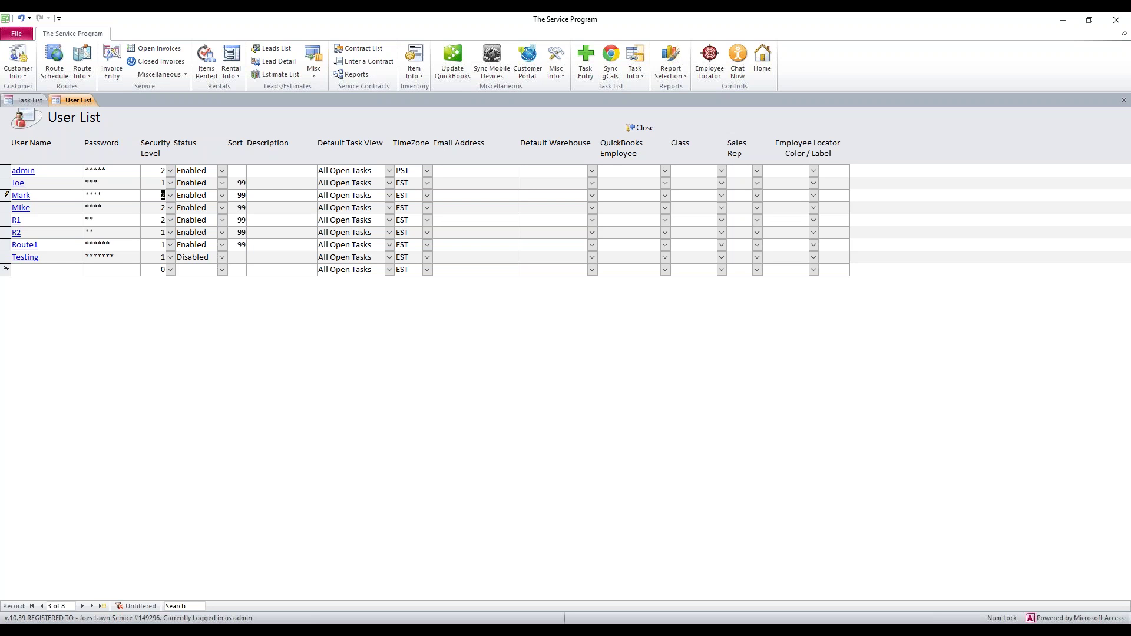
click(170, 195)
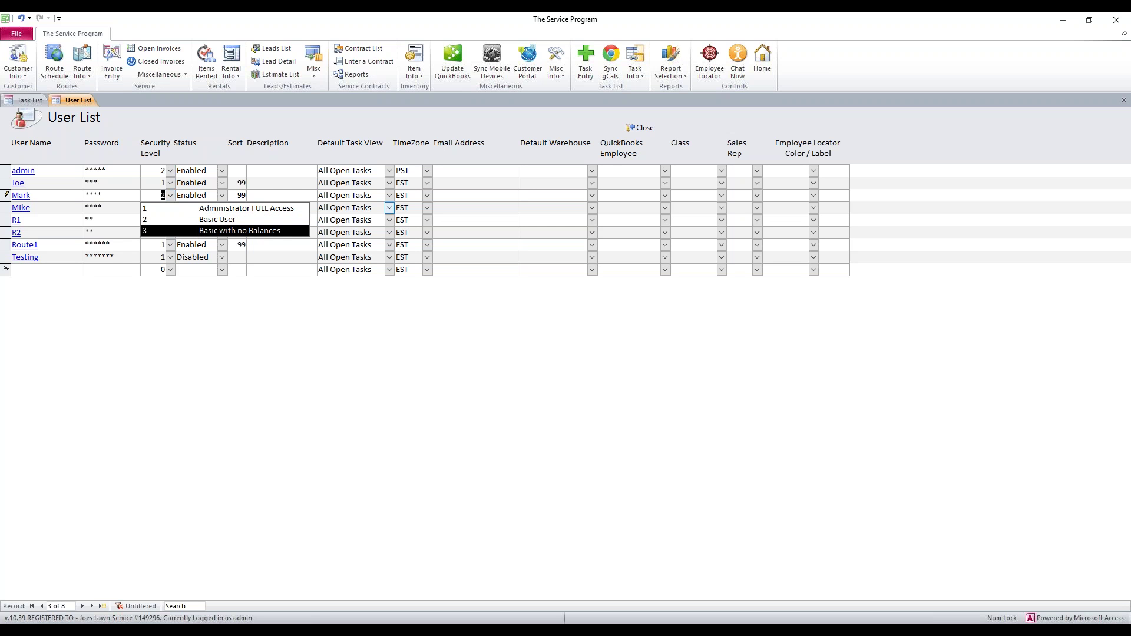
click(411, 187)
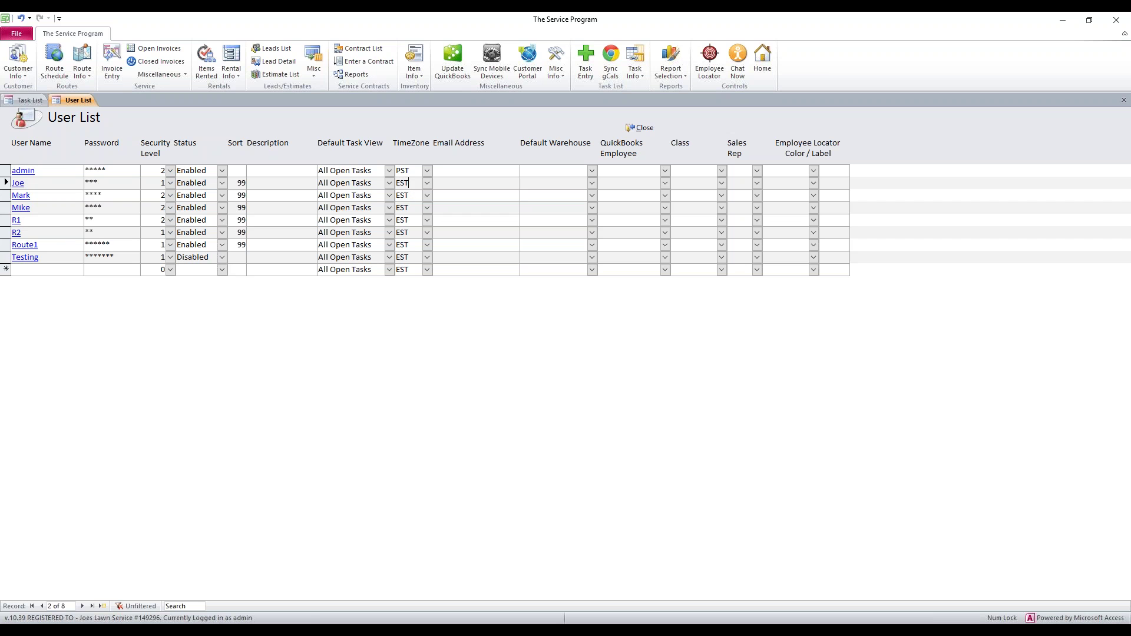
Step: Set the time zones of the first four users to EST for admin, followed by CST, MST and PST in row order
double_click(411, 171)
text(EST)
double_click(414, 180)
text(CST)
key(Tab)
double_click(409, 195)
text(MST)
double_click(415, 208)
text(PST)
Step: Add a new user in the blank row with a user name and account password, and close the user list
click(31, 268)
text(John)
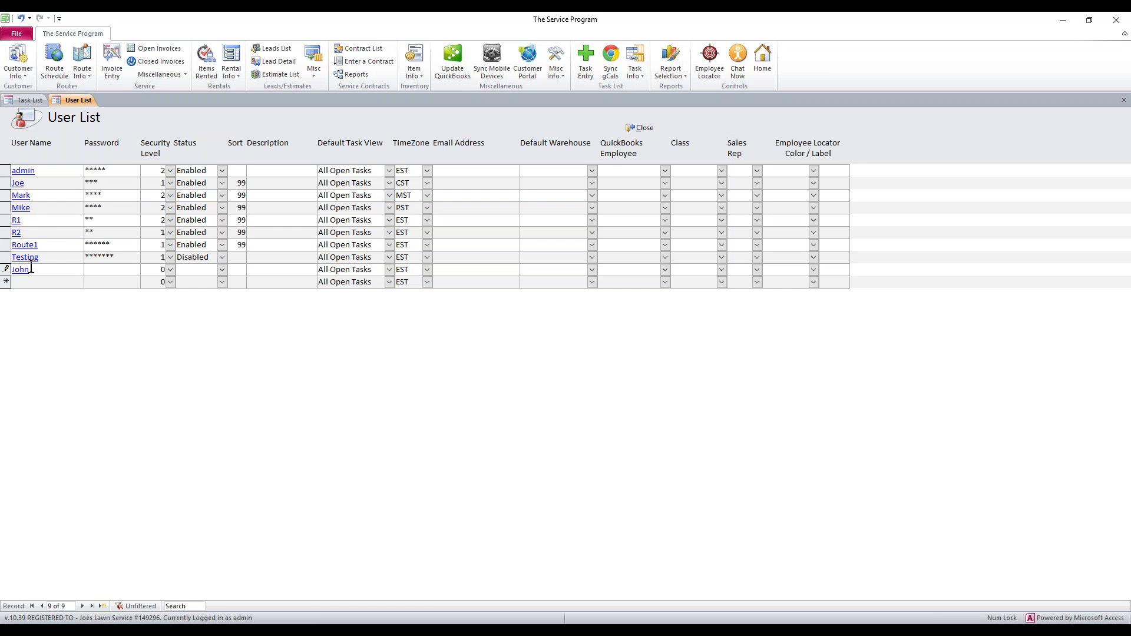
key(Tab)
text(****)
key(Tab)
click(641, 128)
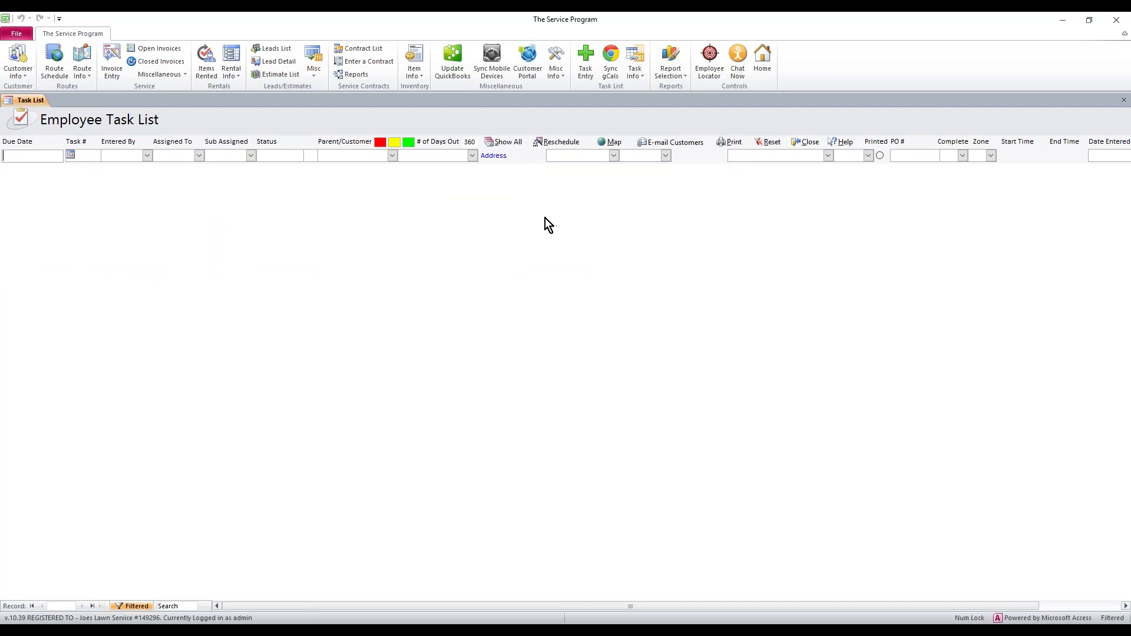
Step: Open the mobile device sync form and choose Sync Core Files as the Mobile Sync option
click(491, 61)
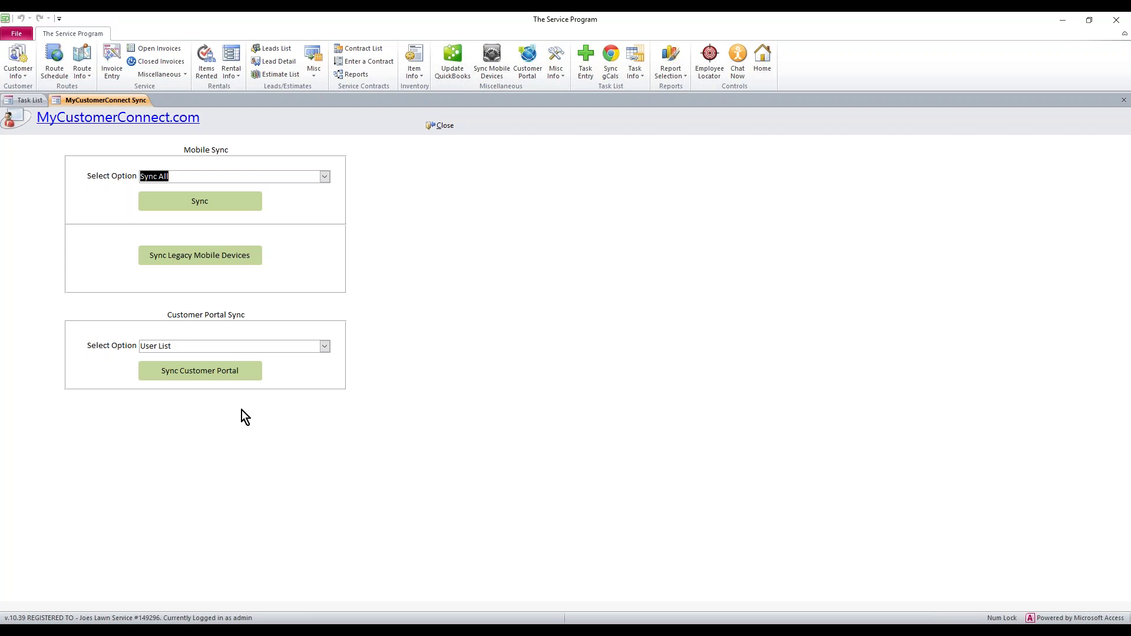
click(325, 176)
click(325, 178)
click(324, 178)
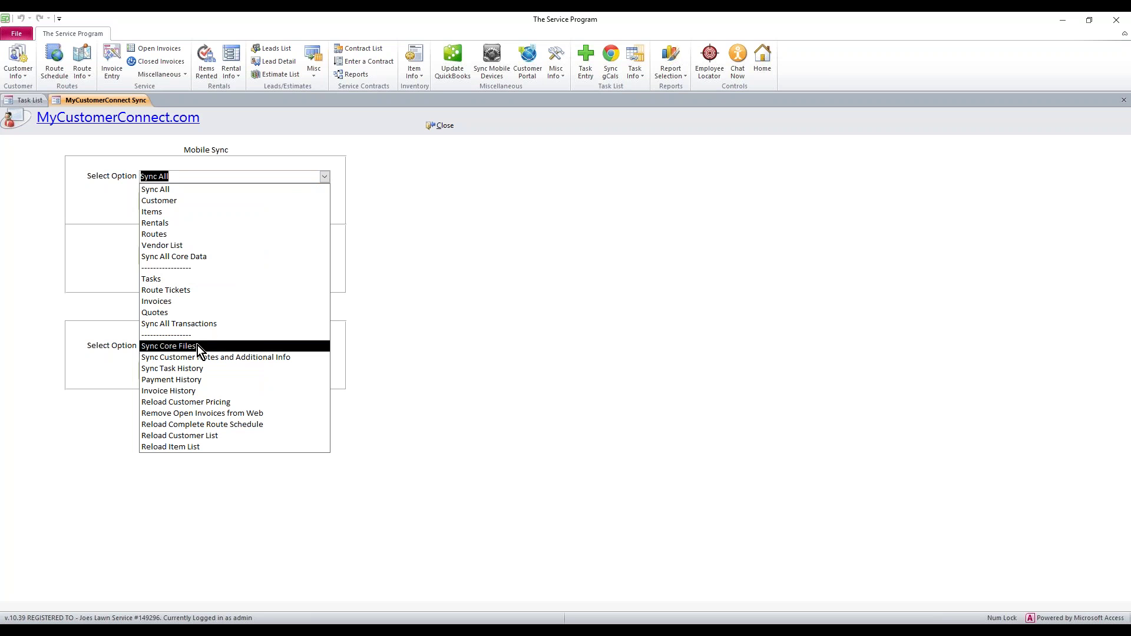
click(264, 349)
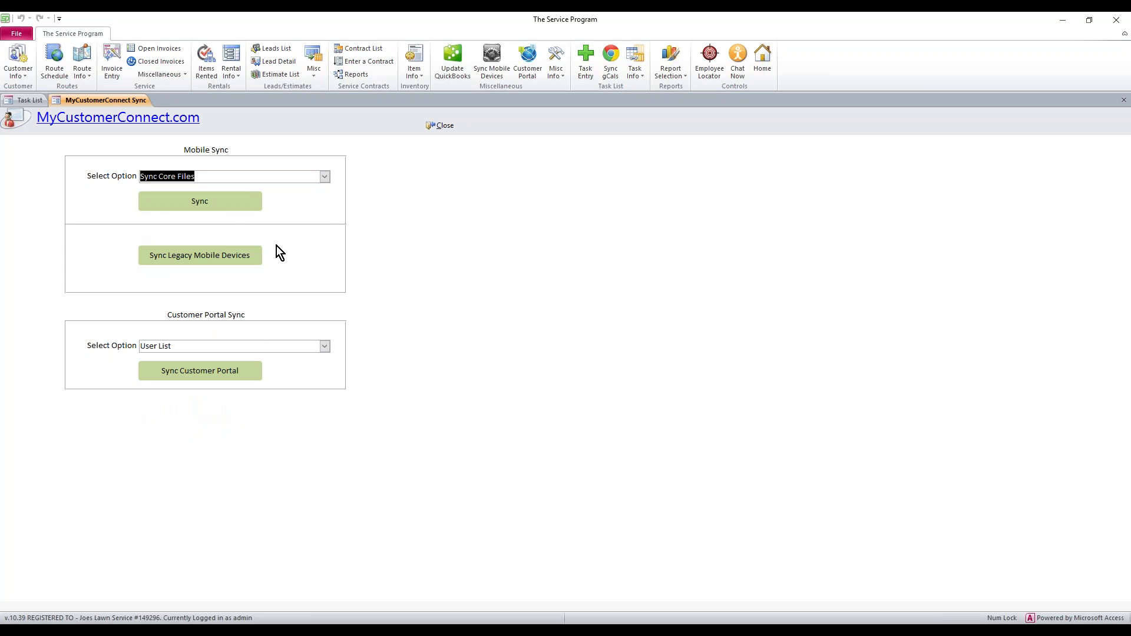